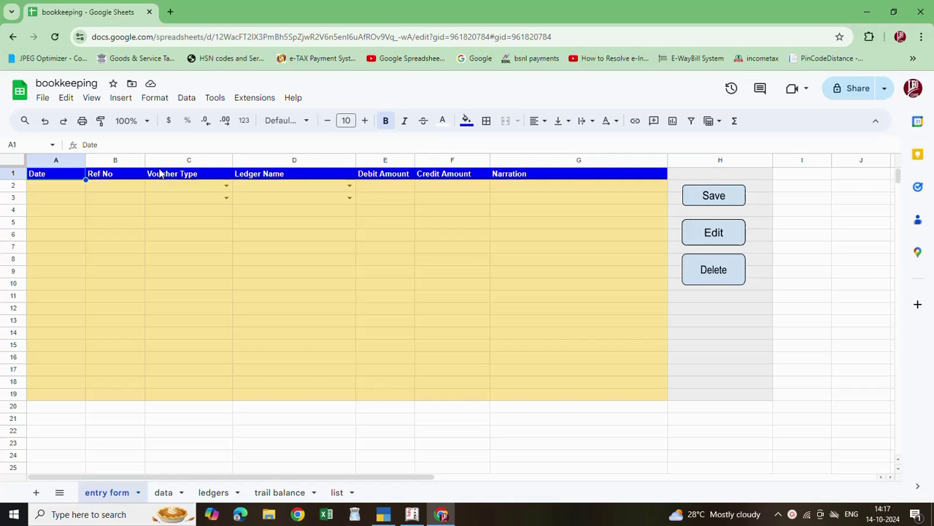
Set the voucher date in A2 to 10/11/2024 using the date picker
{"action": "double_click", "coordinate": [57, 187]}
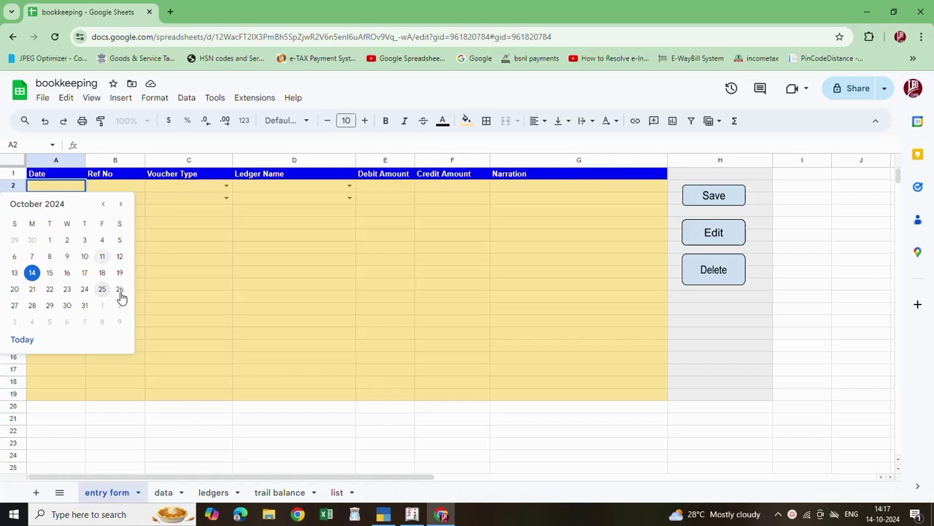
{"action": "left_click", "coordinate": [103, 256]}
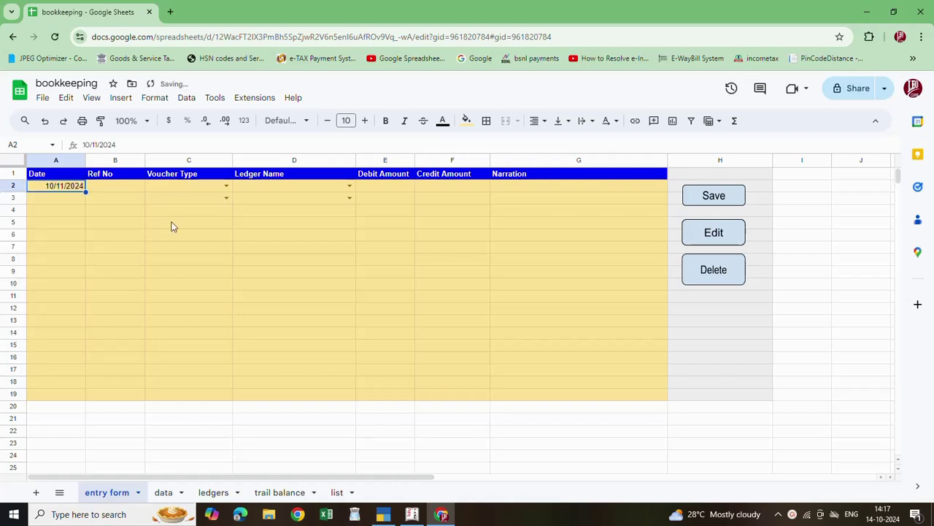
{"action": "left_click", "coordinate": [108, 189]}
Preview the voucher type and ledger name dropdowns for rows 2 and 3 without choosing
{"action": "left_click", "coordinate": [193, 182]}
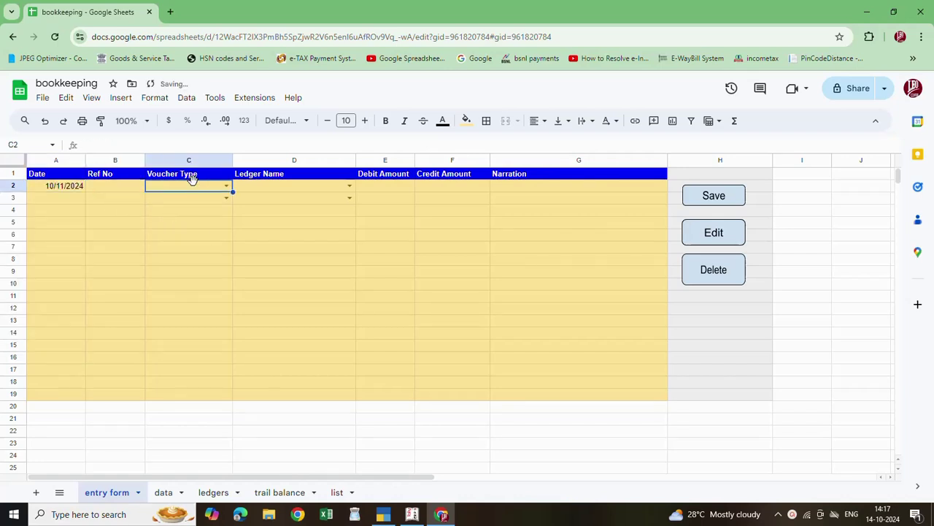
{"action": "left_click", "coordinate": [226, 186]}
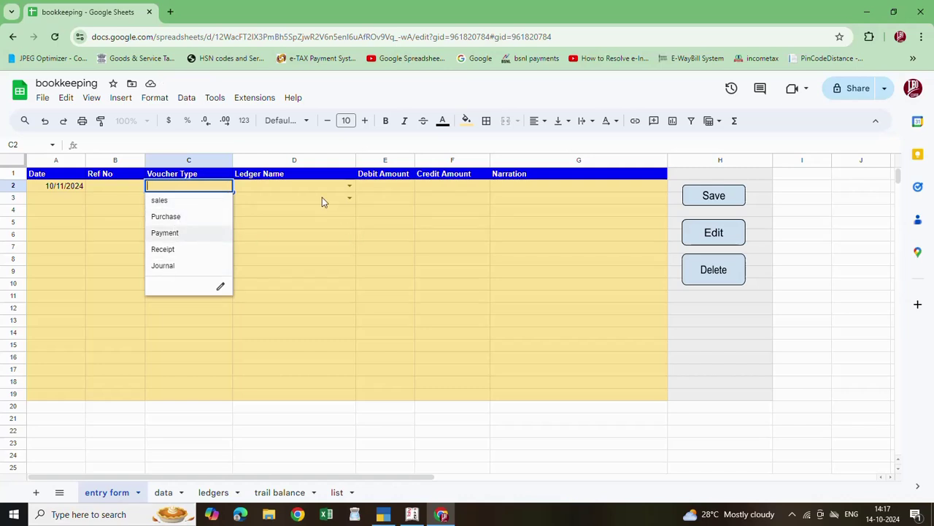
{"action": "left_click", "coordinate": [350, 187]}
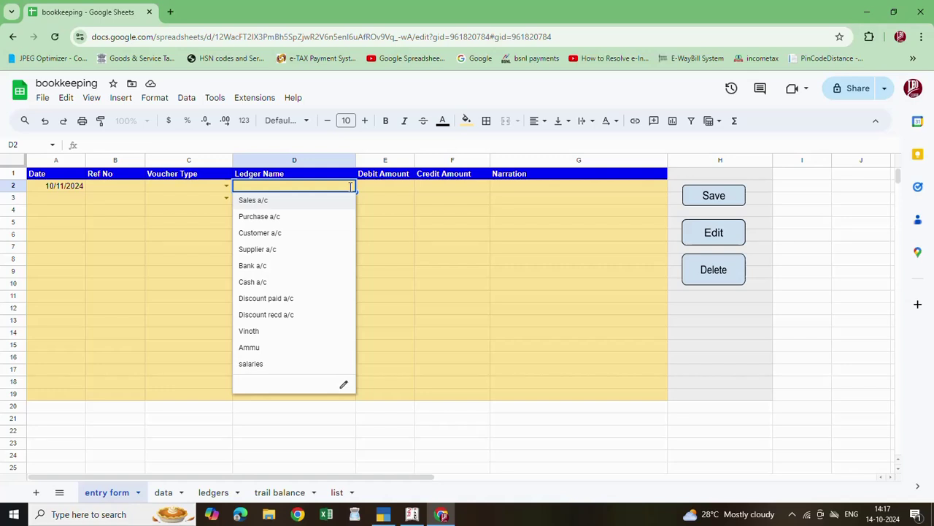
{"action": "left_click", "coordinate": [409, 225]}
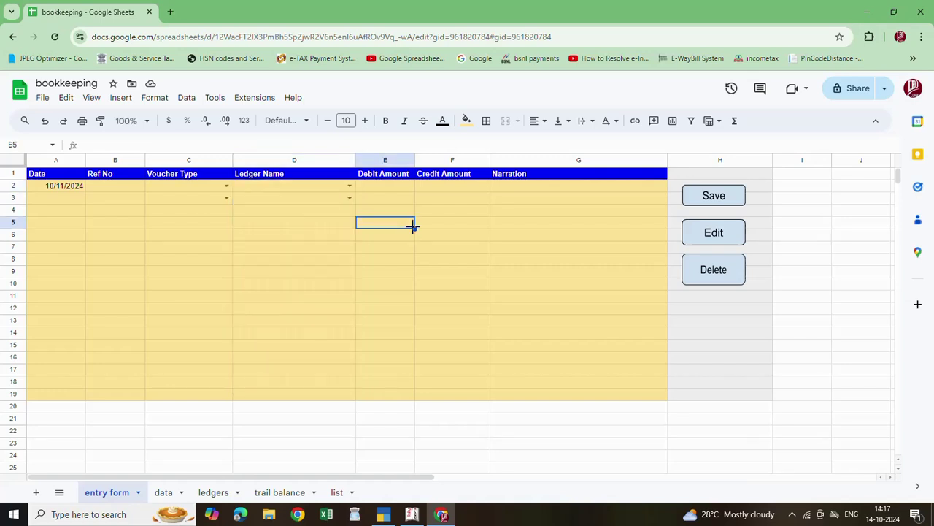
{"action": "left_click", "coordinate": [349, 198]}
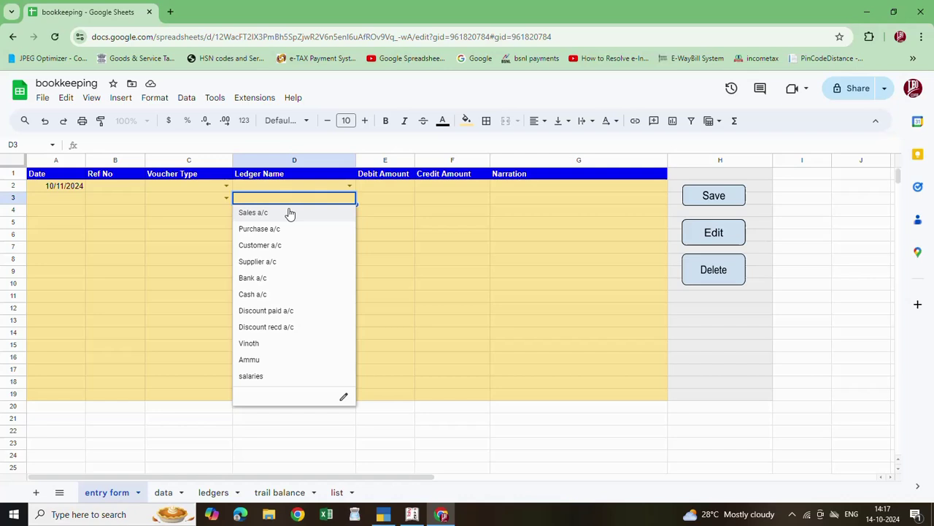
Step through the Debit, Credit and Narration cells, then view the data sheet
{"action": "left_click", "coordinate": [388, 187]}
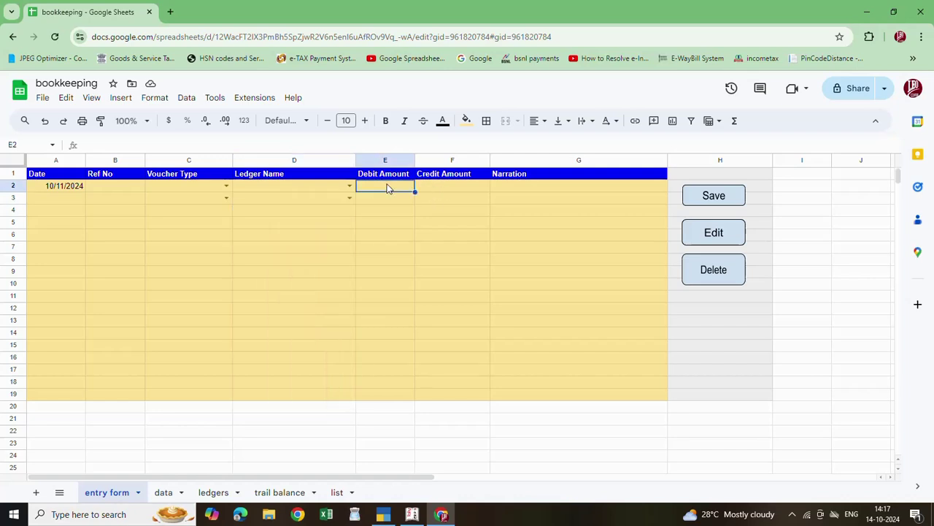
{"action": "left_click", "coordinate": [445, 187]}
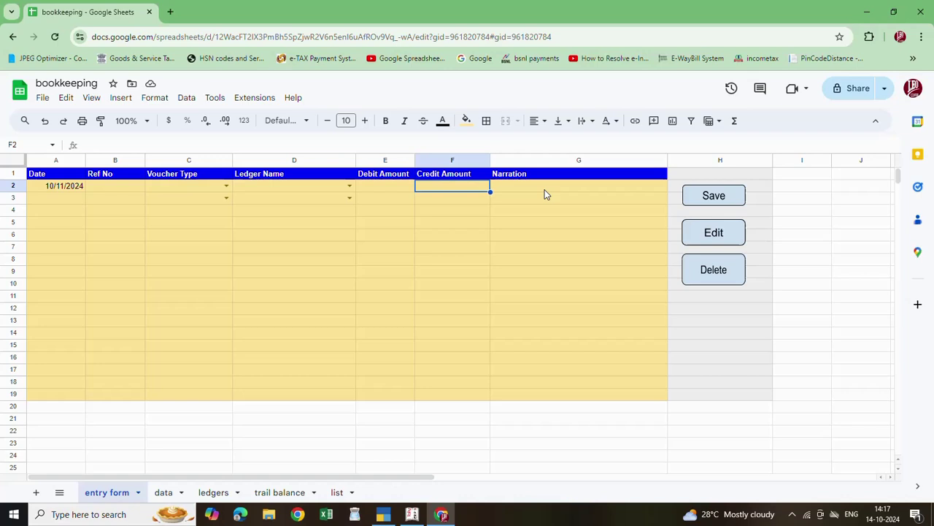
{"action": "left_click", "coordinate": [516, 192]}
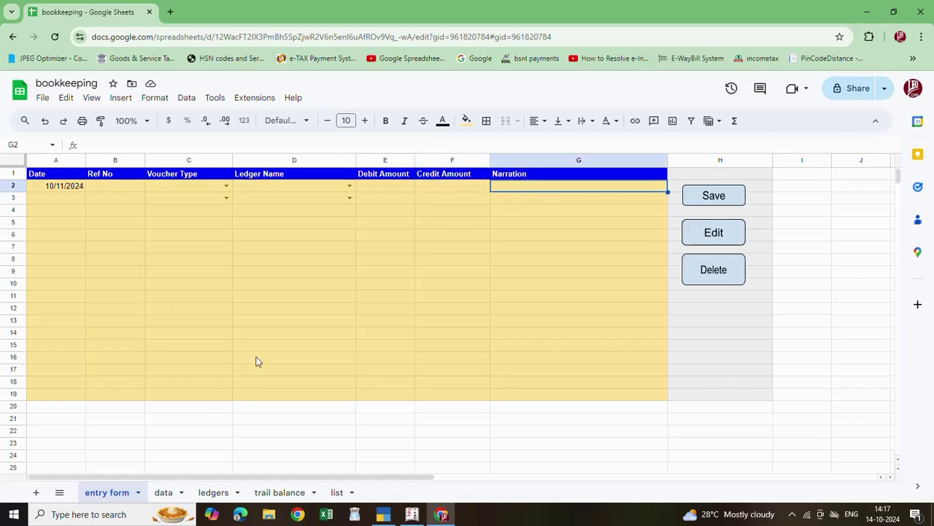
{"action": "left_click", "coordinate": [167, 493]}
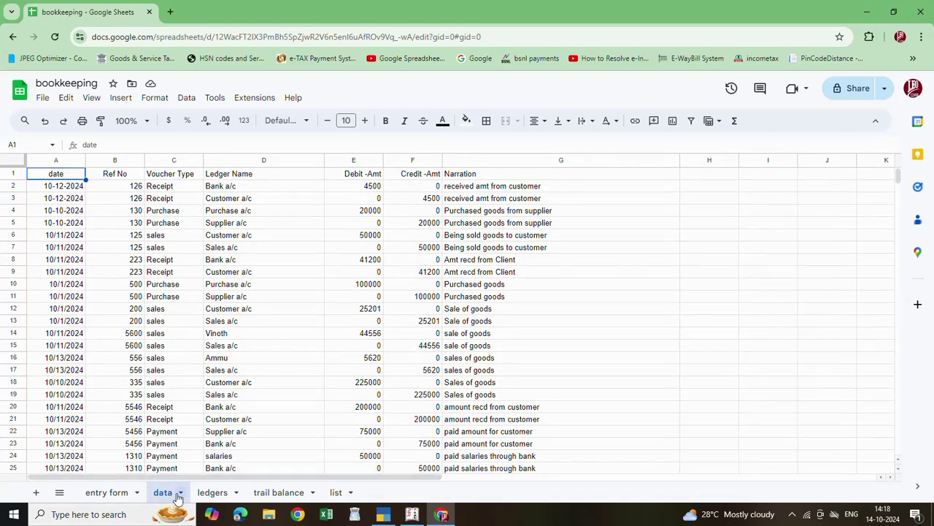
{"action": "scroll", "coordinate": [265, 399], "scroll_direction": "down", "scroll_amount": 3}
{"action": "scroll", "coordinate": [265, 399], "scroll_direction": "up", "scroll_amount": 1}
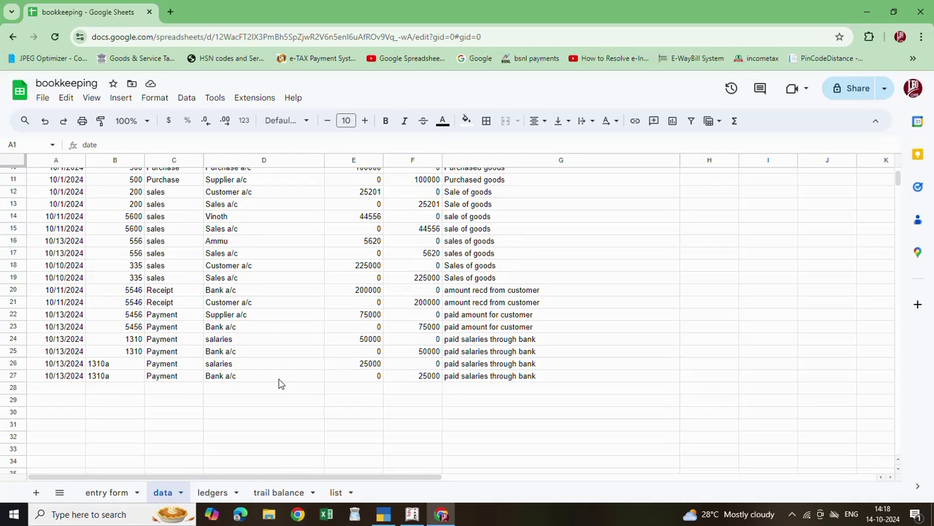
{"action": "left_click", "coordinate": [228, 494]}
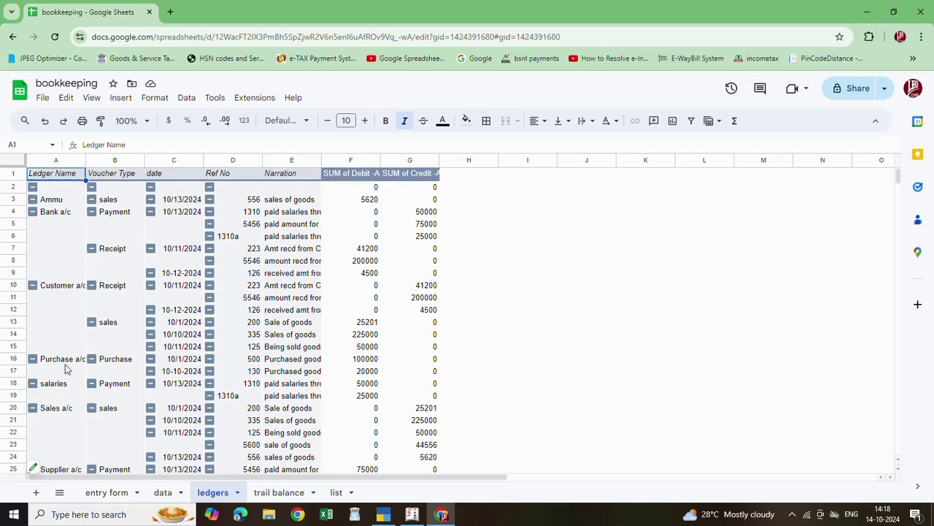
{"action": "scroll", "coordinate": [165, 372], "scroll_direction": "down", "scroll_amount": 2}
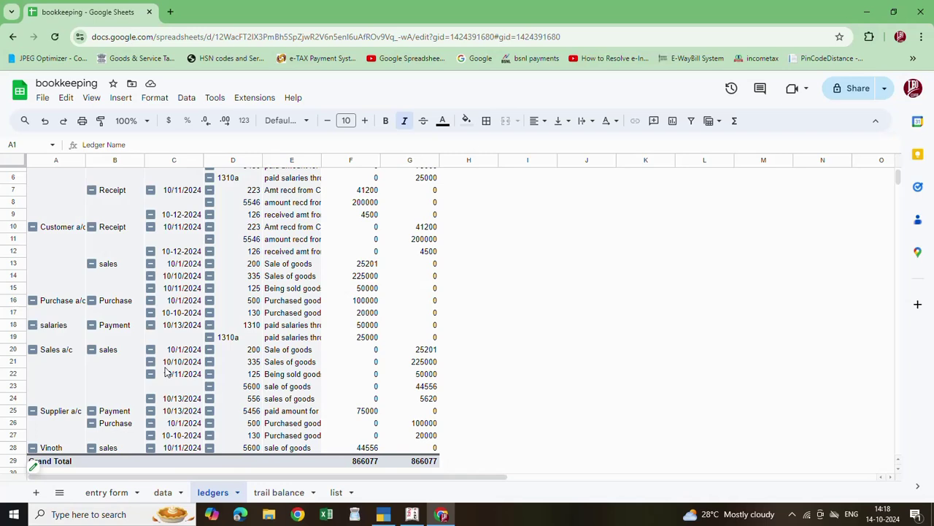
{"action": "scroll", "coordinate": [438, 292], "scroll_direction": "up", "scroll_amount": 2}
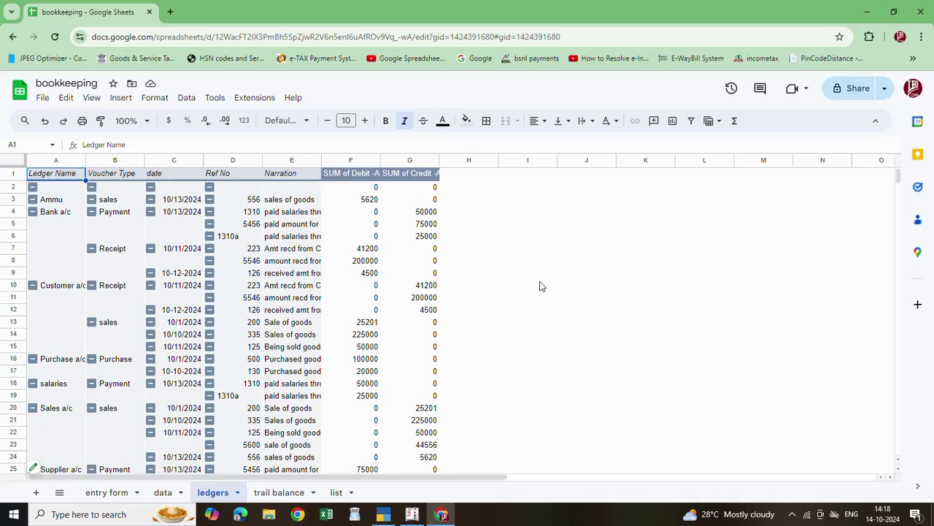
{"action": "scroll", "coordinate": [297, 279], "scroll_direction": "down", "scroll_amount": 2}
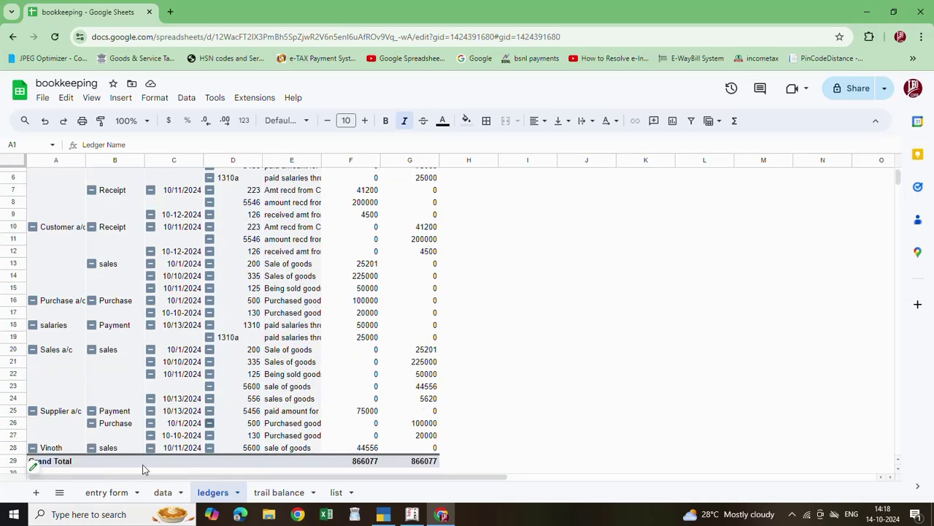
{"action": "scroll", "coordinate": [340, 399], "scroll_direction": "down", "scroll_amount": 1}
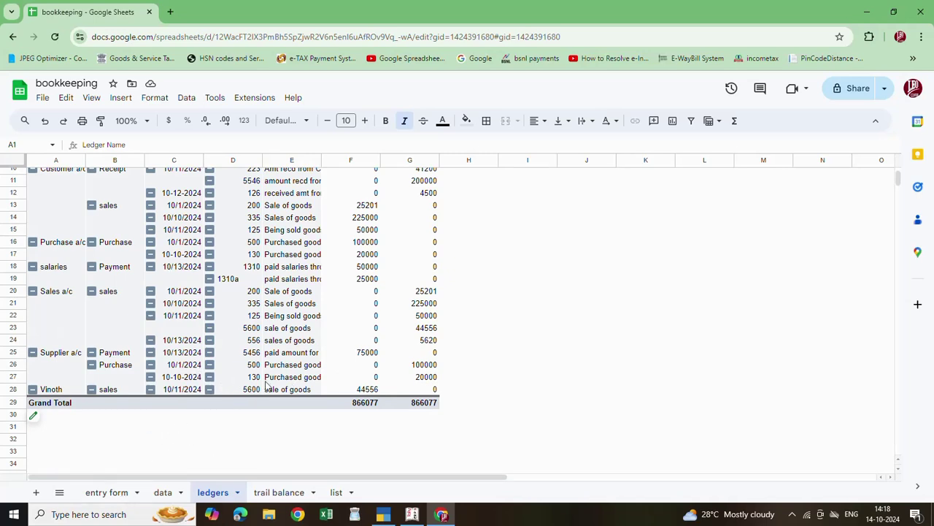
{"action": "left_click", "coordinate": [296, 493]}
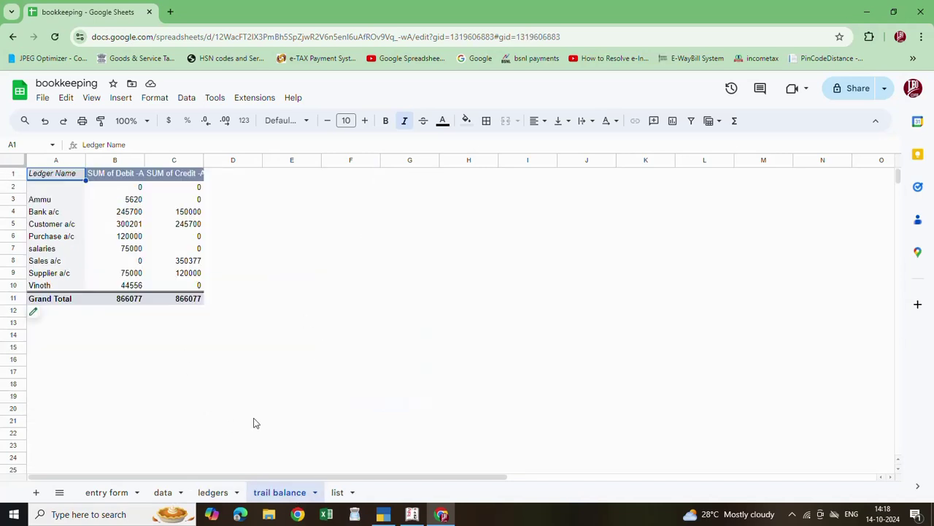
{"action": "left_click", "coordinate": [119, 495]}
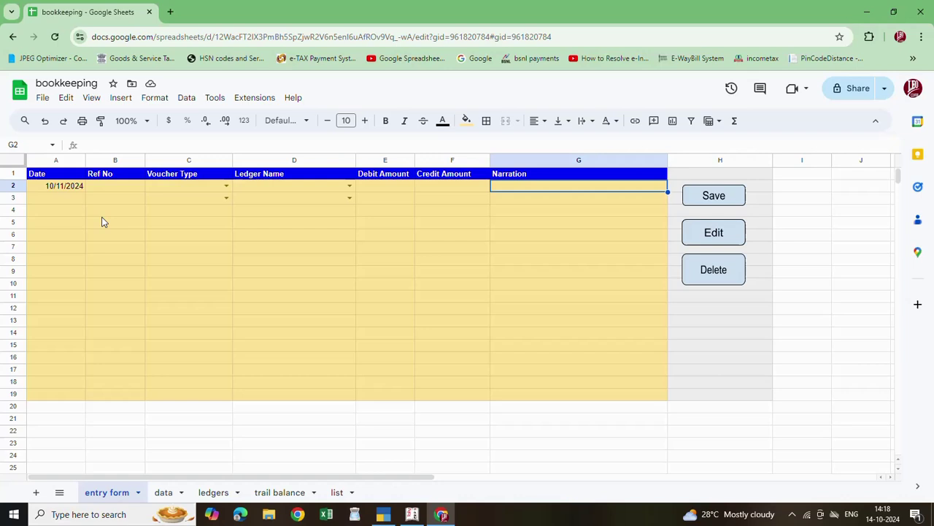
Enter ref no 0002 in B2 and pick Purchase as the voucher type in C2 and C3
{"action": "left_click", "coordinate": [120, 188]}
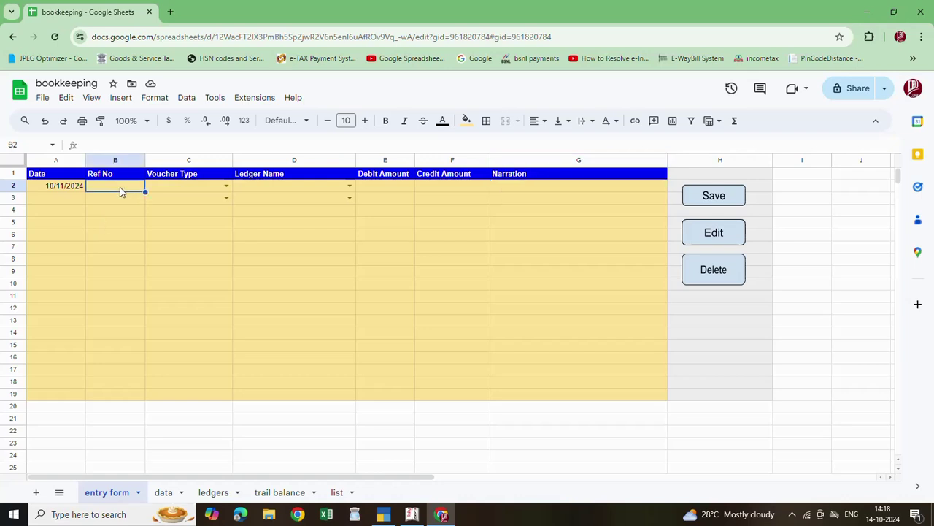
{"action": "type", "text": "0002"}
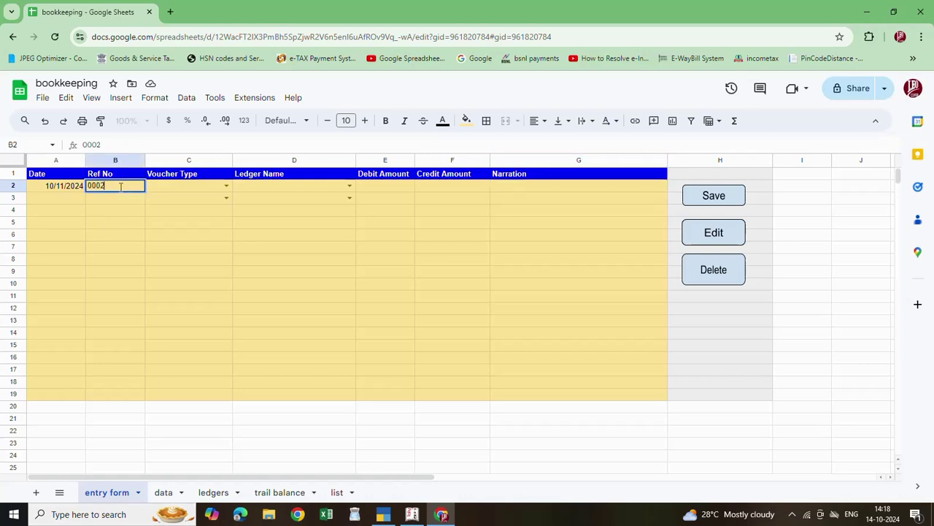
{"action": "left_click", "coordinate": [224, 187]}
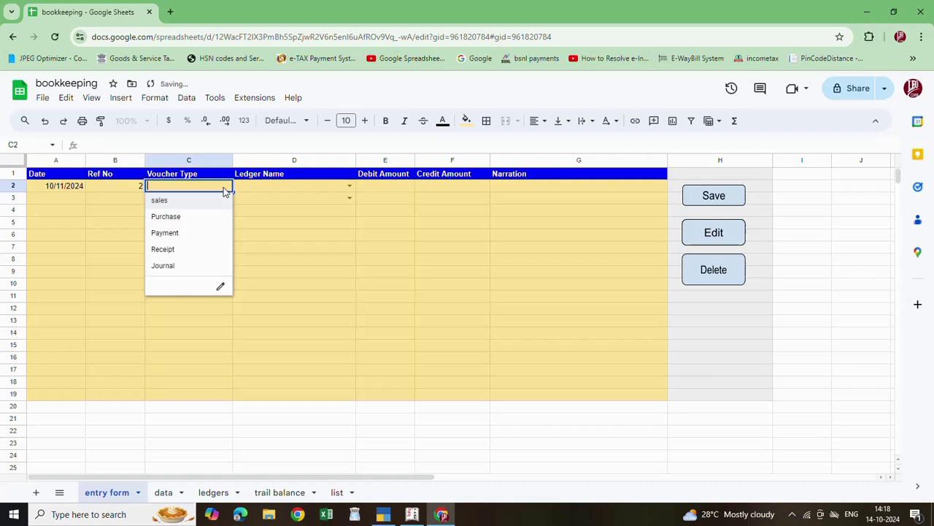
{"action": "left_click", "coordinate": [174, 220]}
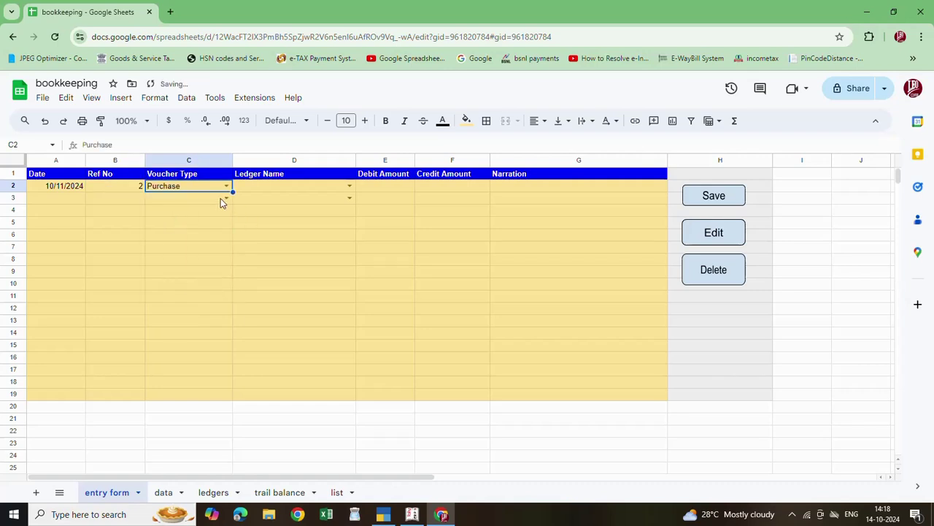
{"action": "left_click", "coordinate": [223, 203]}
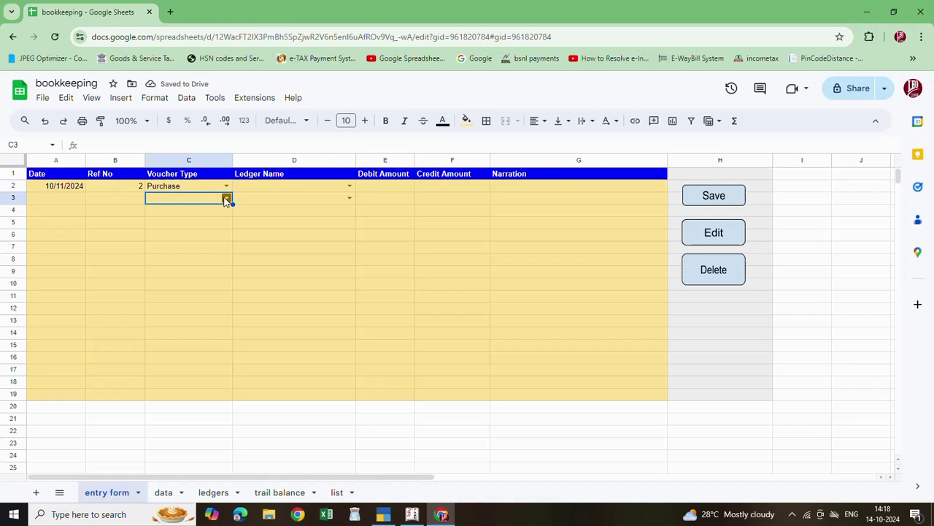
{"action": "left_click", "coordinate": [226, 198]}
{"action": "left_click", "coordinate": [179, 232]}
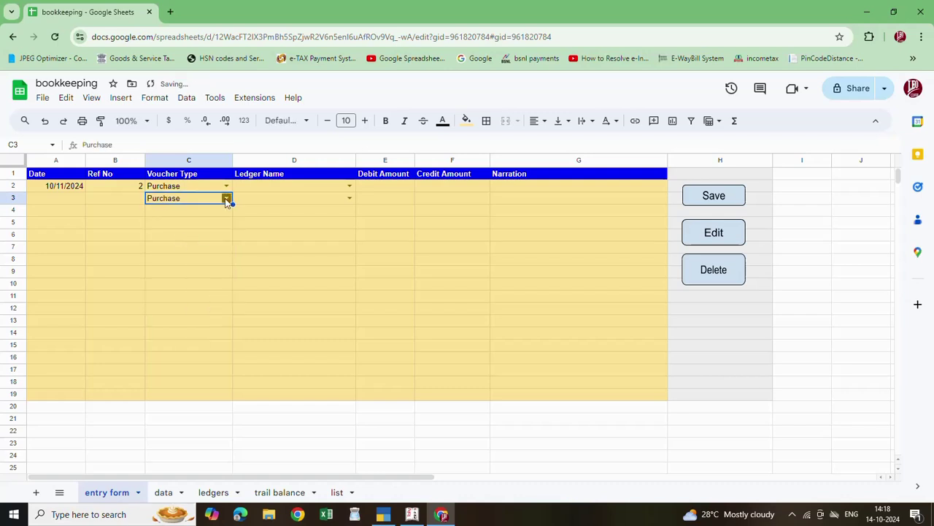
{"action": "left_click", "coordinate": [350, 187]}
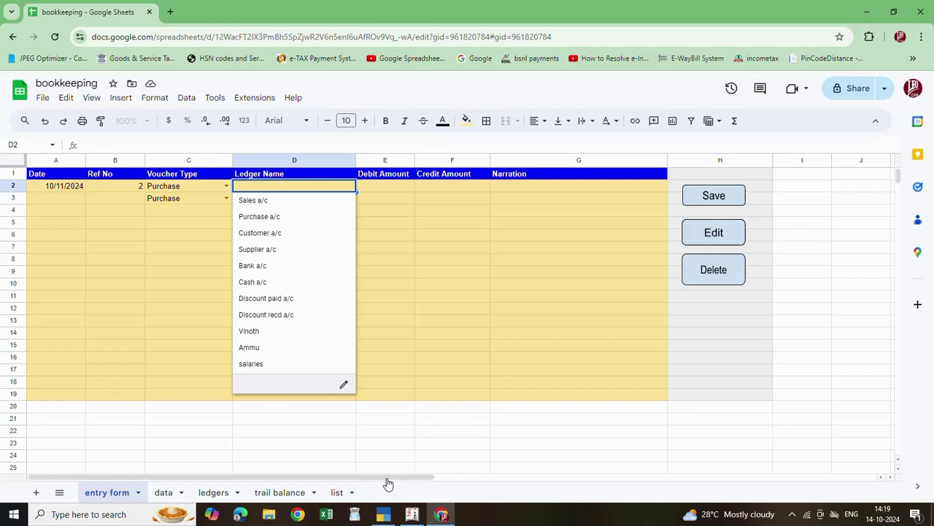
Type XYZ CO into cell A12 of the list sheet, below salaries
{"action": "left_click", "coordinate": [344, 493]}
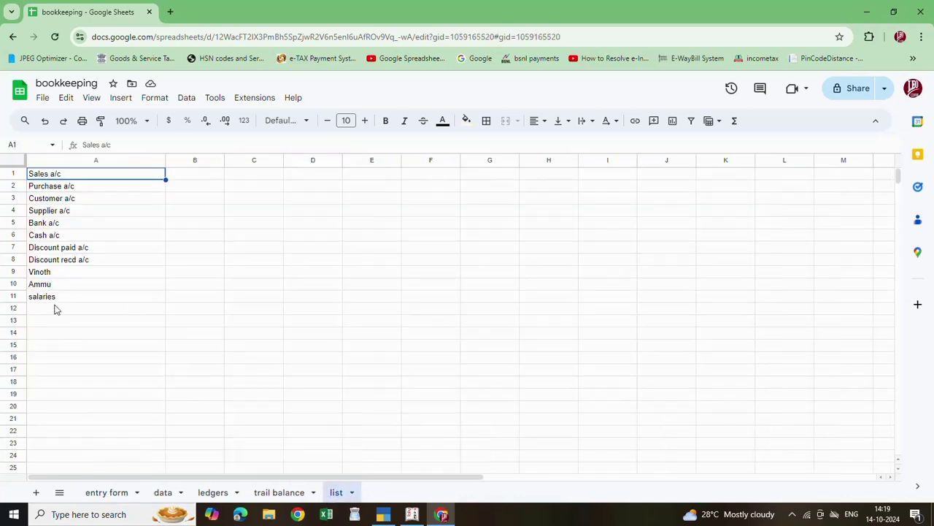
{"action": "left_click", "coordinate": [59, 312]}
{"action": "type", "text": "AY"}
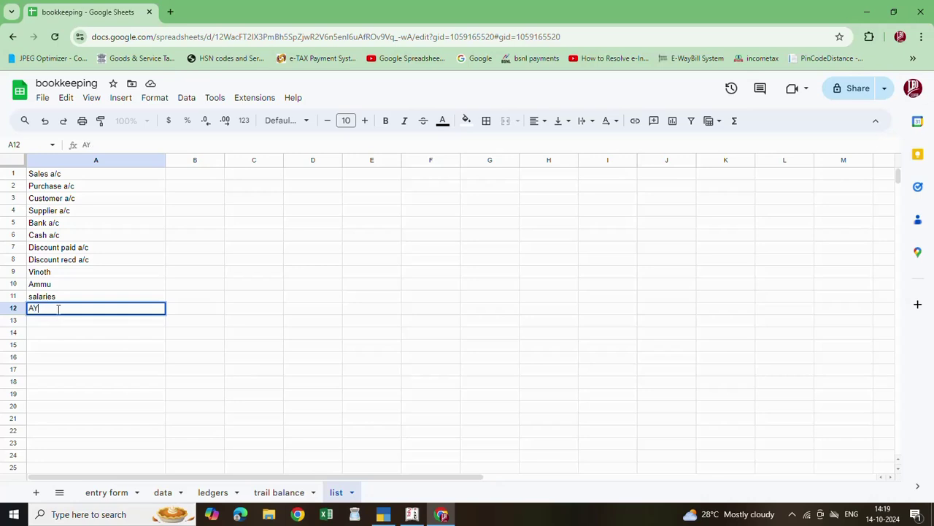
{"action": "key", "text": "BackSpace"}
{"action": "key", "text": "BackSpace"}
{"action": "type", "text": "XYZ CO"}
{"action": "left_click", "coordinate": [121, 319]}
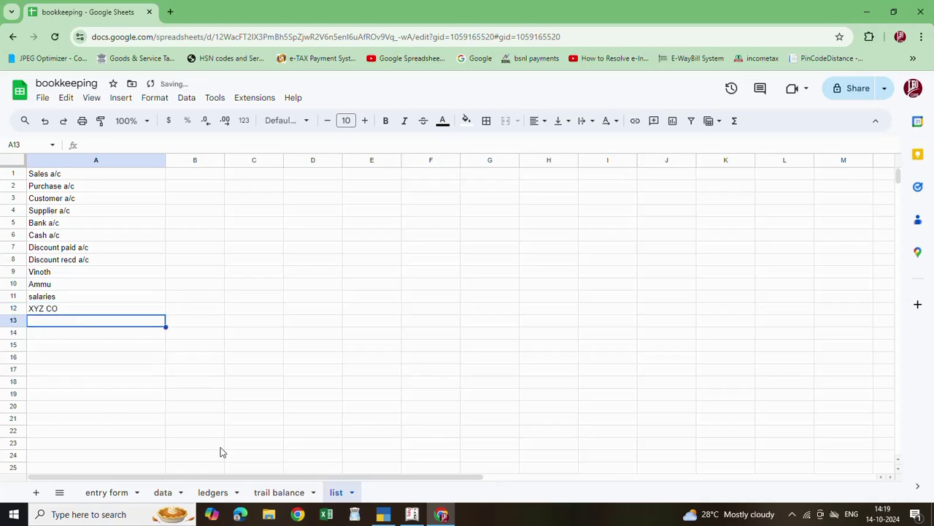
Choose Purchase a/c as the D2 ledger and XYZ CO as the D3 ledger
{"action": "left_click", "coordinate": [98, 493]}
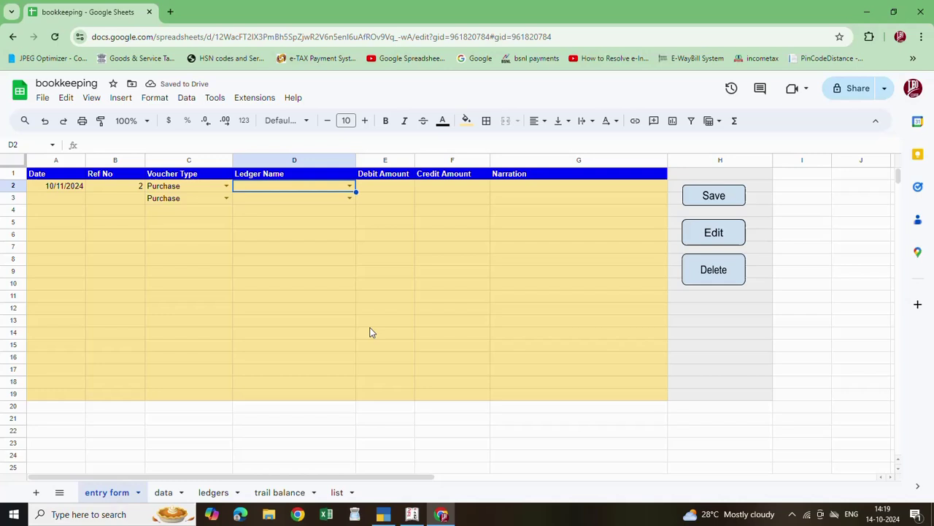
{"action": "left_click", "coordinate": [350, 186]}
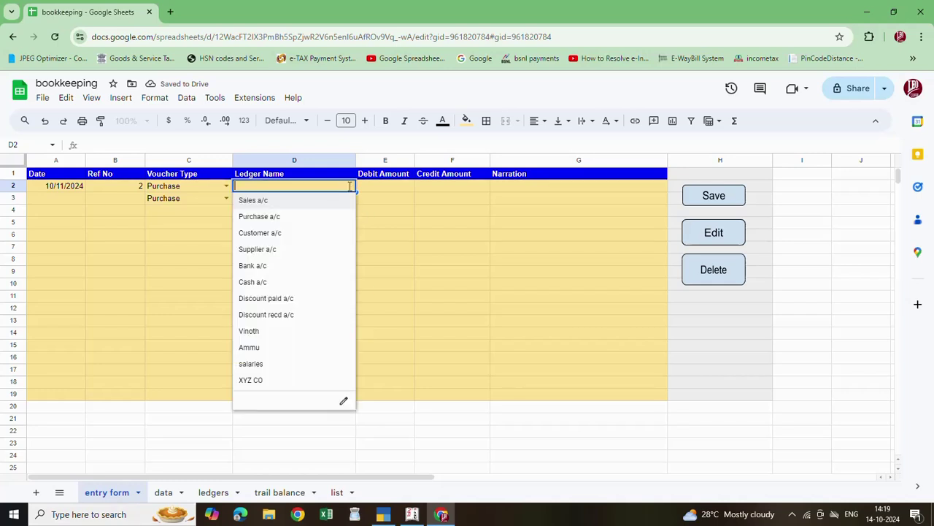
{"action": "left_click", "coordinate": [258, 380]}
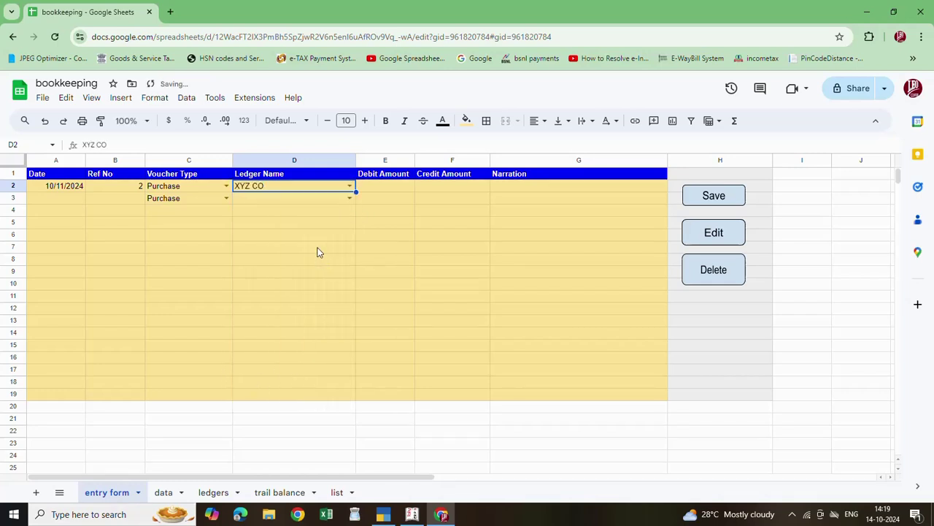
{"action": "left_click", "coordinate": [349, 198]}
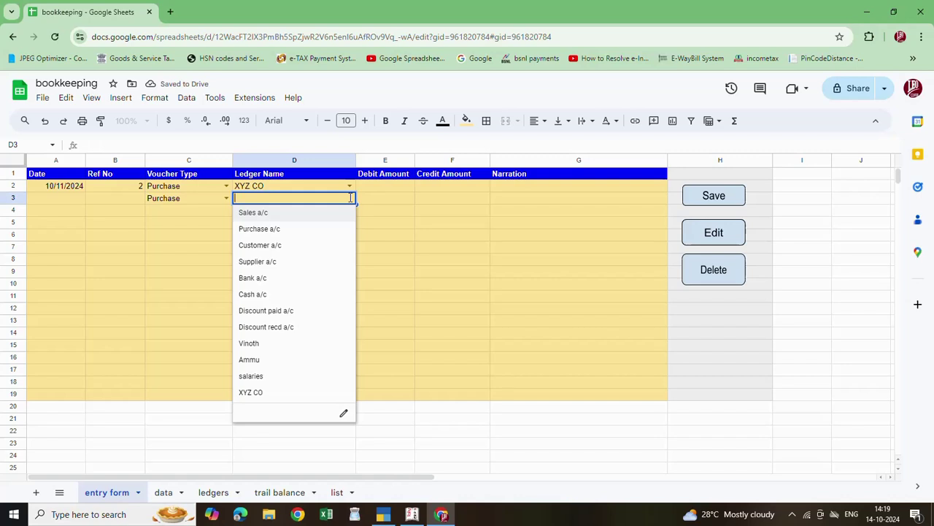
{"action": "left_click", "coordinate": [350, 187]}
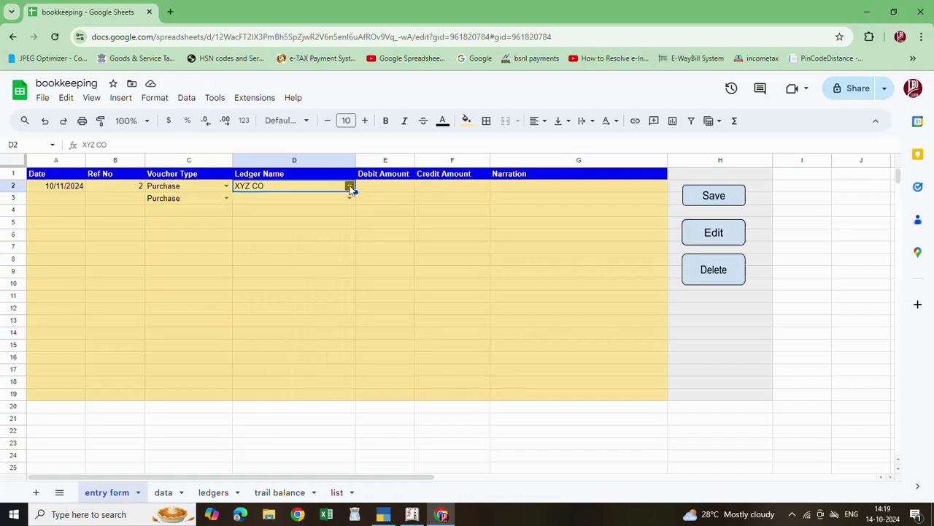
{"action": "left_click", "coordinate": [349, 186]}
{"action": "left_click", "coordinate": [274, 221]}
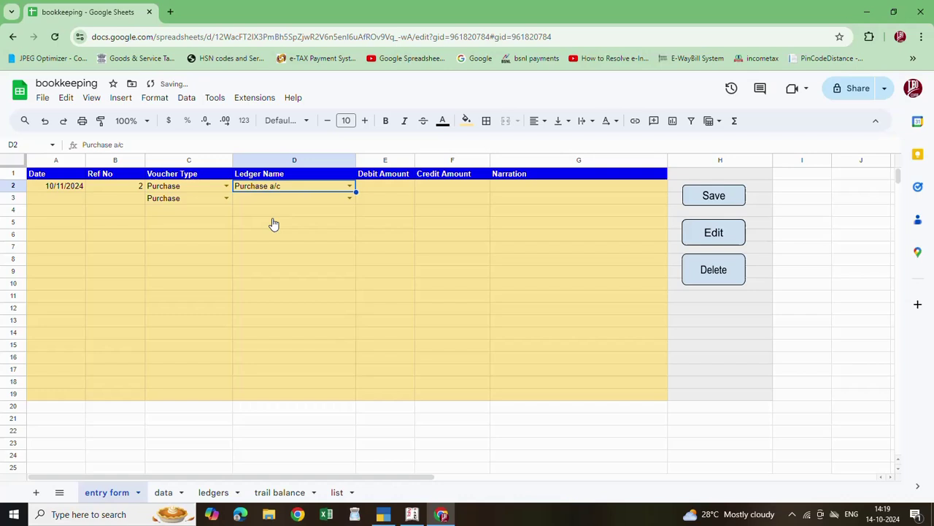
{"action": "left_click", "coordinate": [349, 198]}
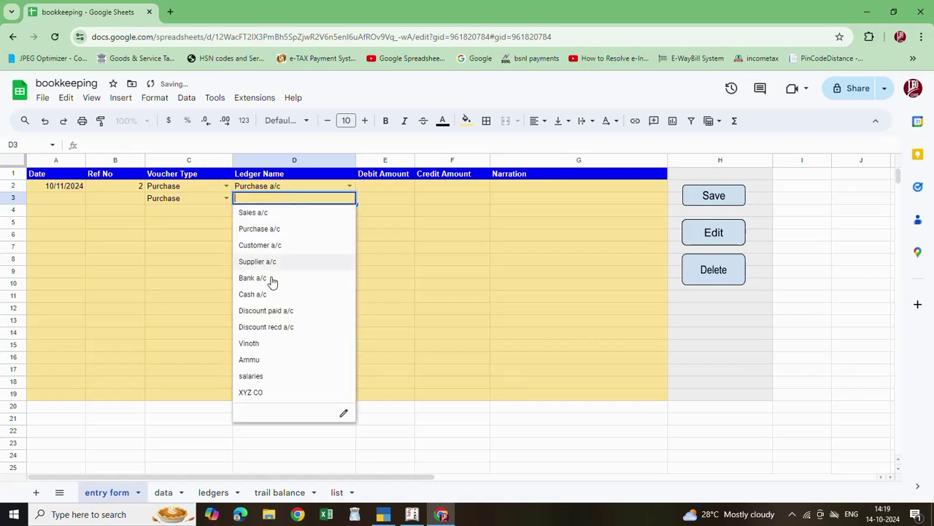
{"action": "left_click", "coordinate": [252, 393]}
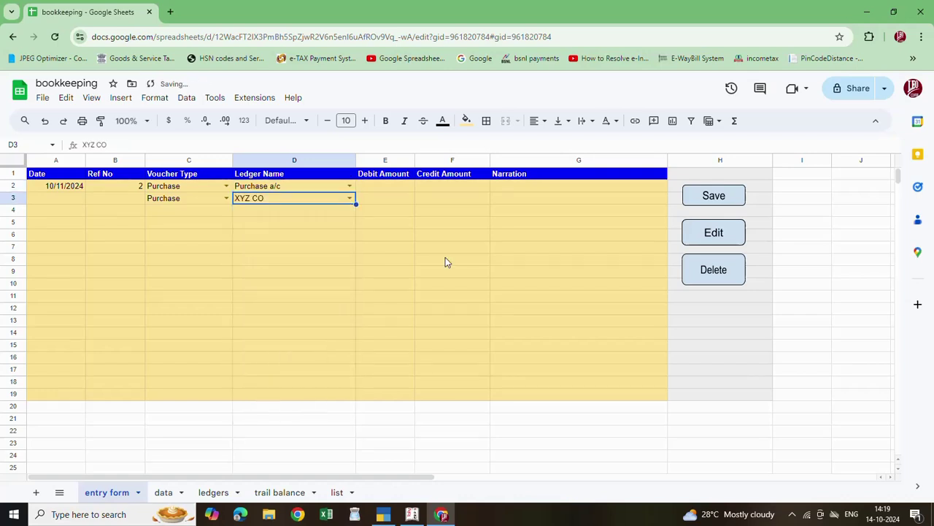
Enter 150000 as the Purchase a/c debit in E2, with the matching credit on row 3
{"action": "left_click", "coordinate": [388, 192]}
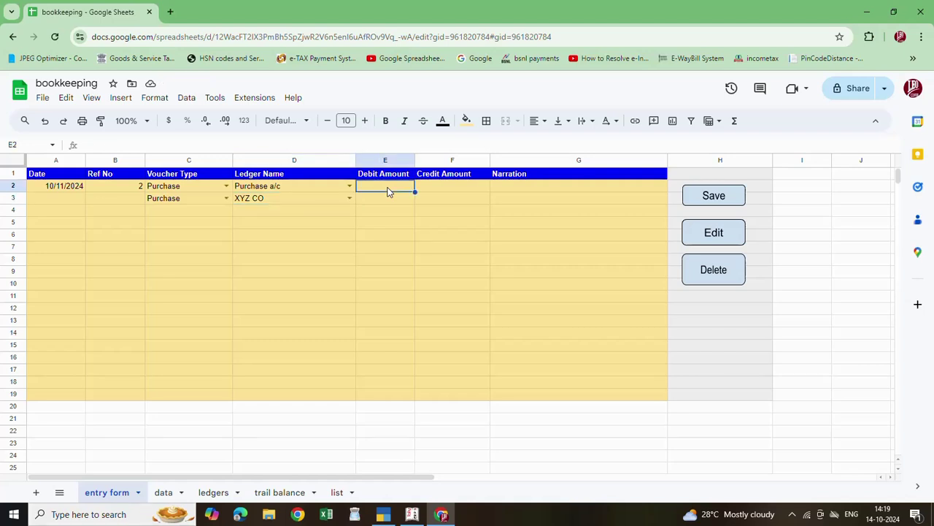
{"action": "type", "text": "150000"}
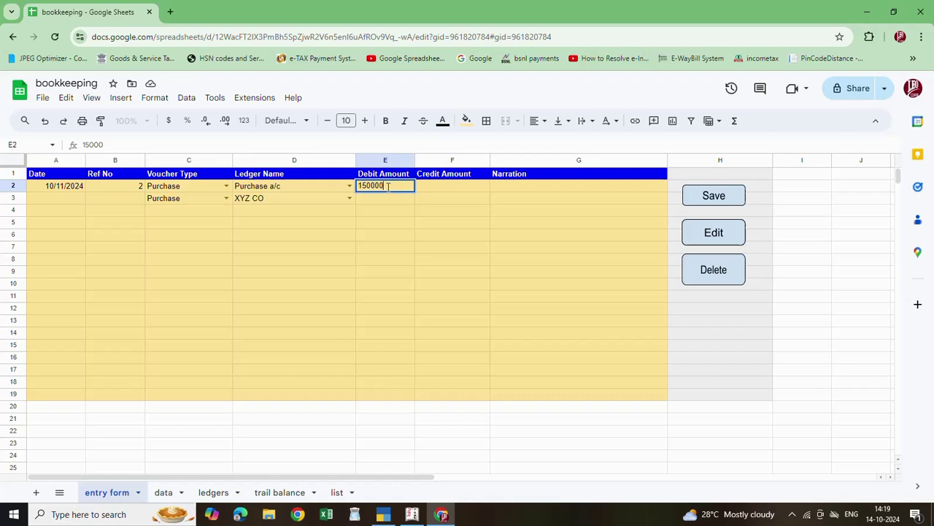
{"action": "left_click", "coordinate": [452, 204]}
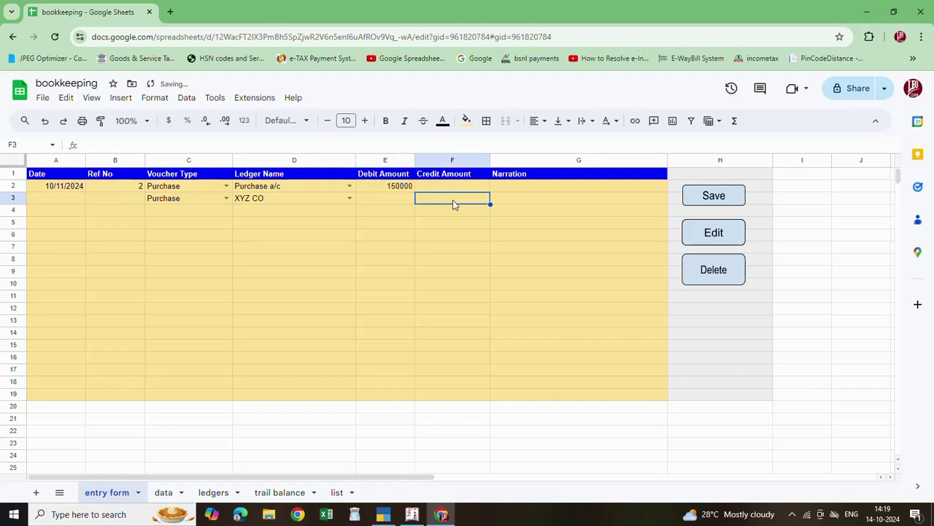
{"action": "type", "text": "150000"}
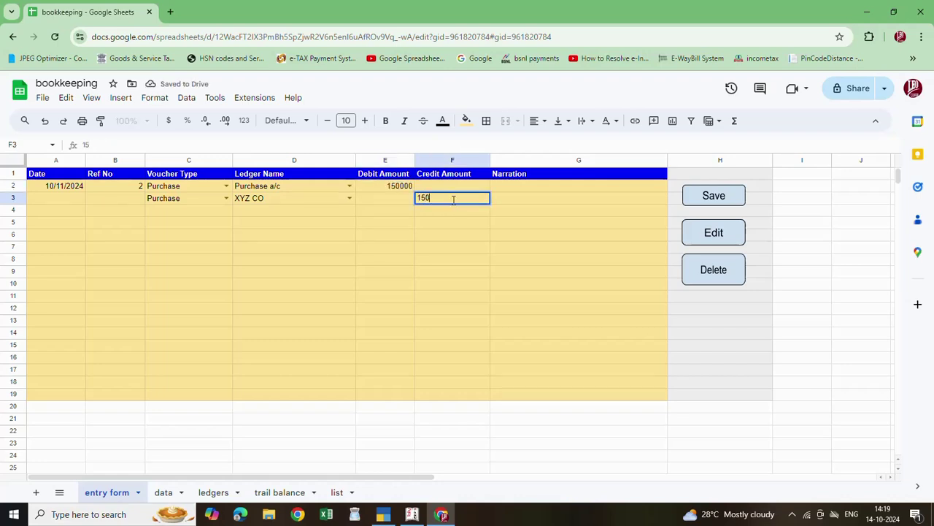
Write the narration 'BEING PUCHASED GOODS FROM XYZ' in G2
{"action": "left_click", "coordinate": [509, 186]}
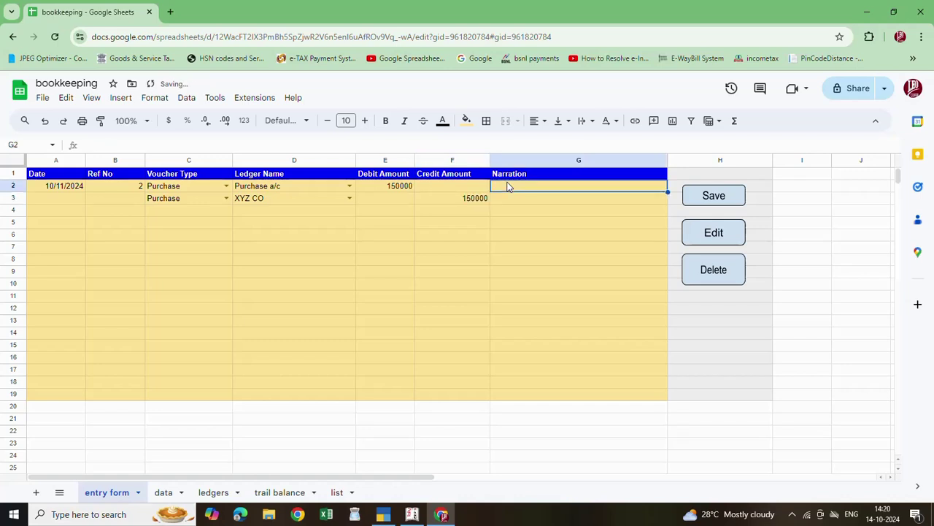
{"action": "type", "text": "BE"}
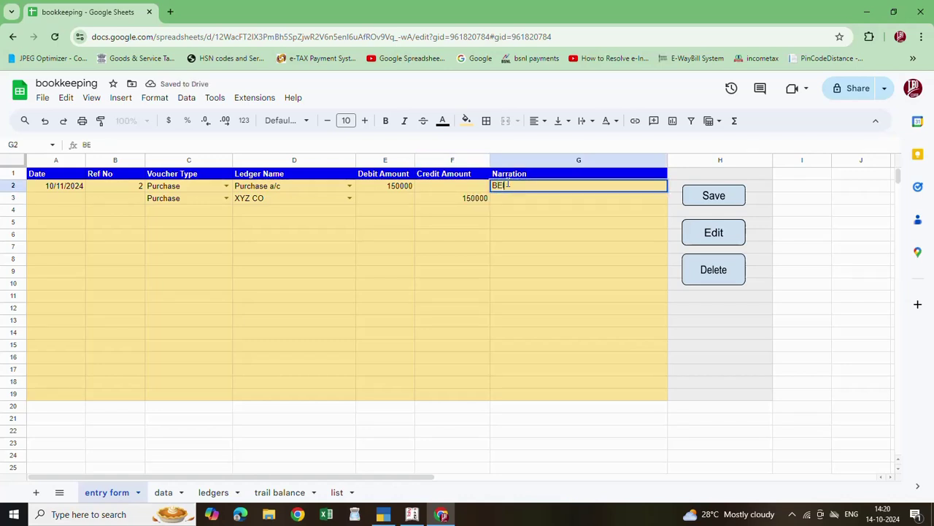
{"action": "type", "text": "ING SOLG"}
{"action": "key", "text": "BackSpace"}
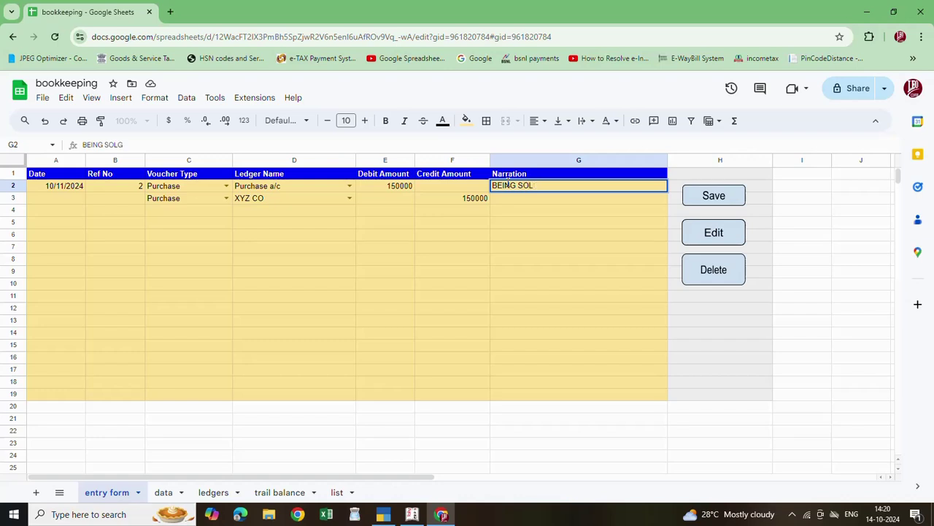
{"action": "type", "text": "D GOO\\\\\\"}
{"action": "key", "text": "BackSpace"}
{"action": "key", "text": "BackSpace"}
{"action": "key", "text": "BackSpace"}
{"action": "key", "text": "BackSpace"}
{"action": "key", "text": "BackSpace"}
{"action": "key", "text": "BackSpace"}
{"action": "key", "text": "BackSpace"}
{"action": "key", "text": "BackSpace"}
{"action": "key", "text": "BackSpace"}
{"action": "key", "text": "BackSpace"}
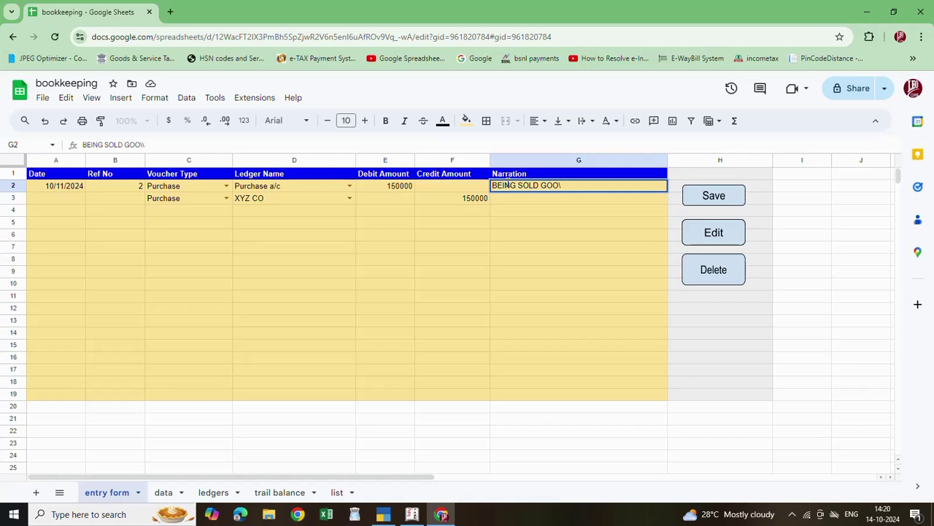
{"action": "key", "text": "BackSpace"}
{"action": "type", "text": "PUCHASED G"}
{"action": "type", "text": "OODS"}
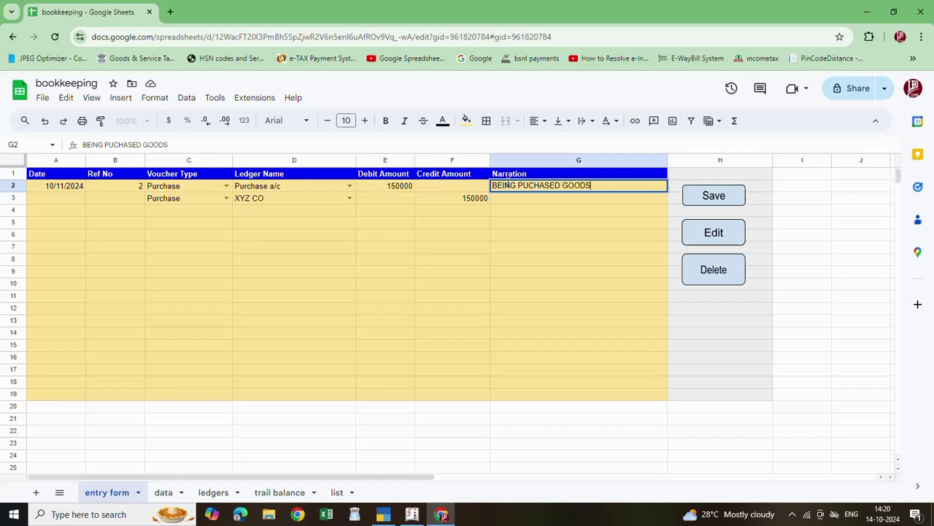
{"action": "type", "text": " FROM XYZ"}
{"action": "left_click", "coordinate": [422, 217]}
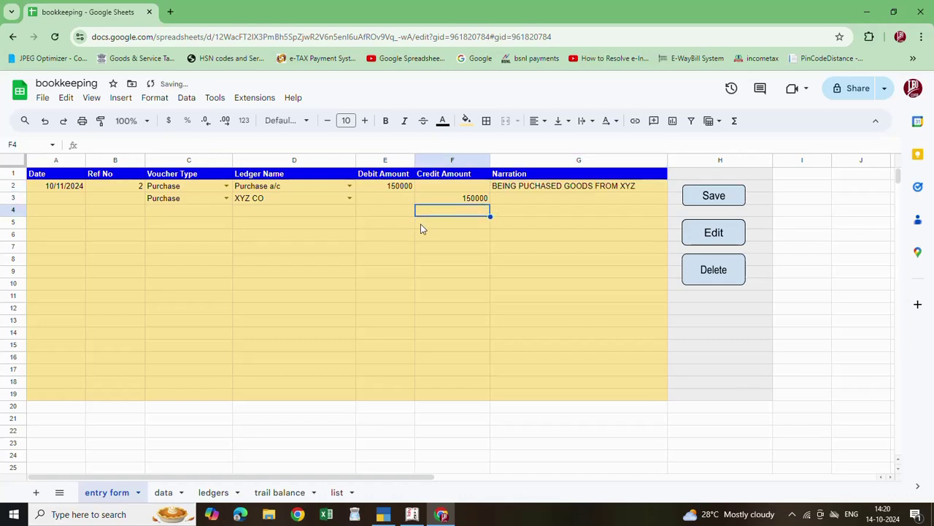
{"action": "left_click", "coordinate": [389, 217]}
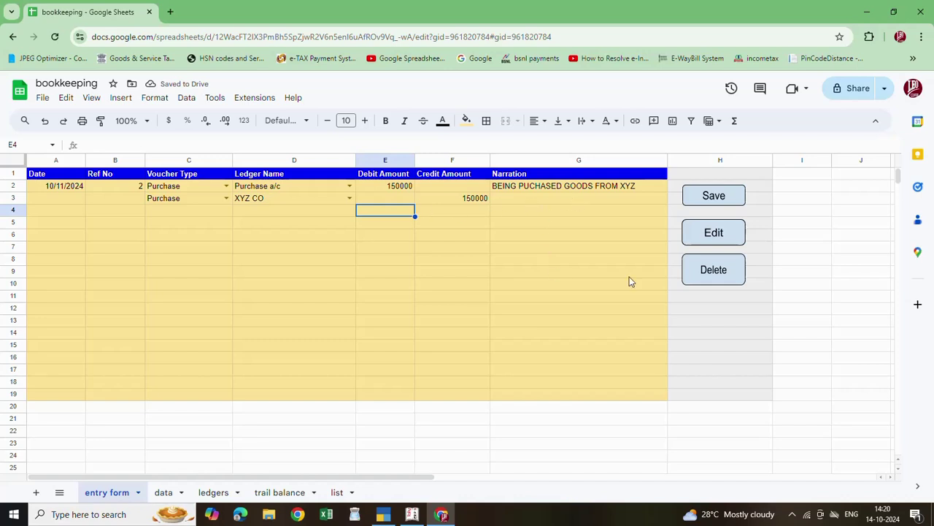
Save the voucher, confirm 'Record saved successfully!', and check rows 28–29 on the data sheet
{"action": "left_click", "coordinate": [720, 198]}
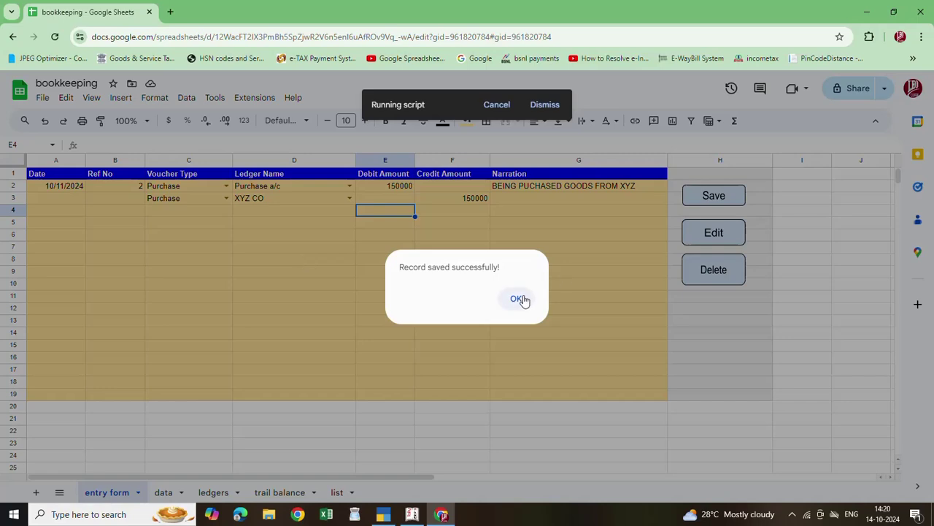
{"action": "left_click", "coordinate": [516, 298]}
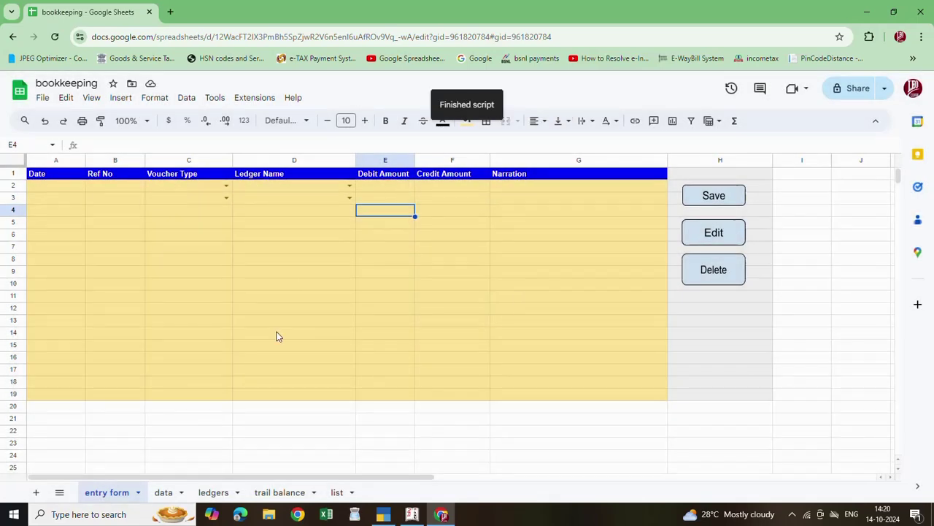
{"action": "left_click", "coordinate": [172, 495]}
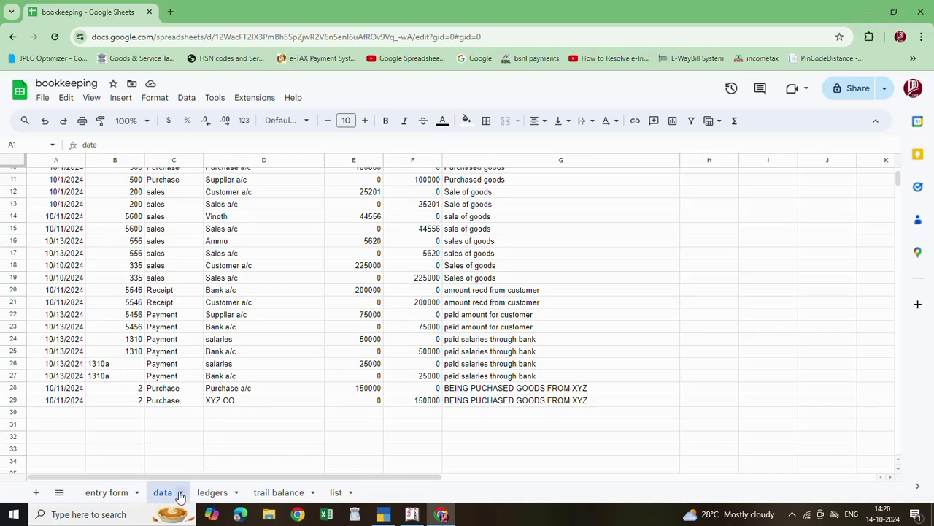
Review the 150000 Purchase a/c entry and new XYZ CO ledger on the ledgers sheet
{"action": "left_click", "coordinate": [228, 493]}
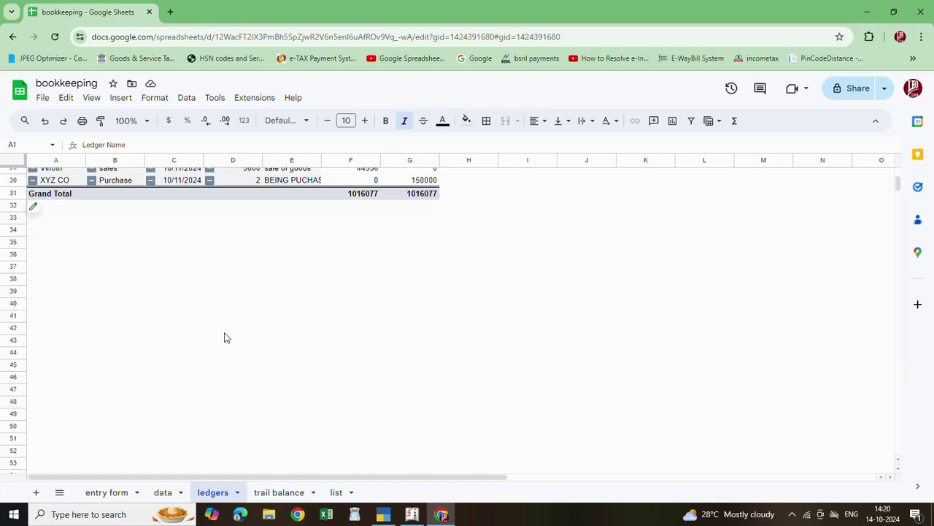
{"action": "scroll", "coordinate": [225, 338], "scroll_direction": "up", "scroll_amount": 3}
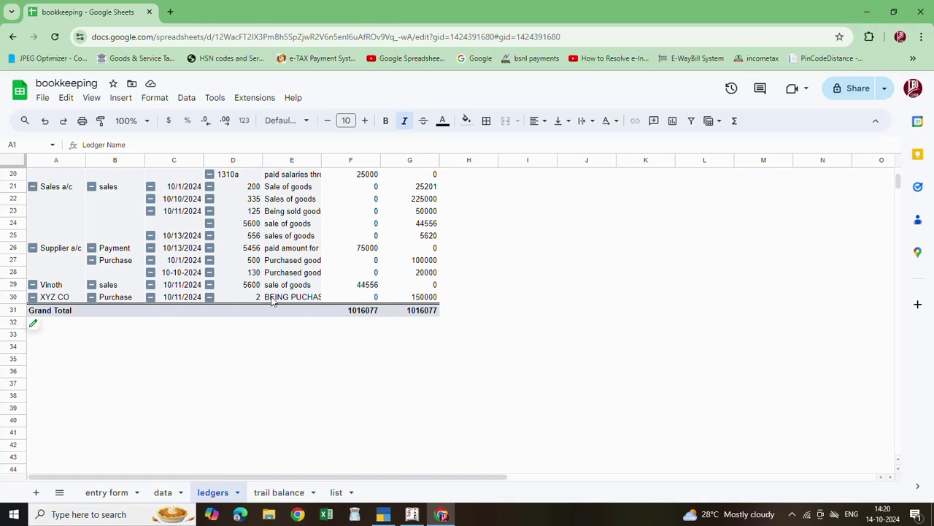
{"action": "scroll", "coordinate": [272, 301], "scroll_direction": "up", "scroll_amount": 3}
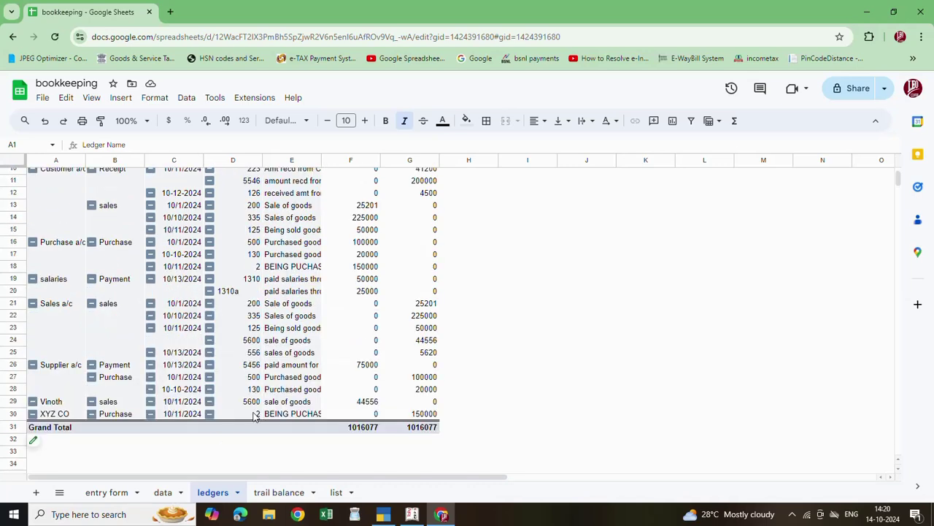
{"action": "scroll", "coordinate": [251, 417], "scroll_direction": "up", "scroll_amount": 2}
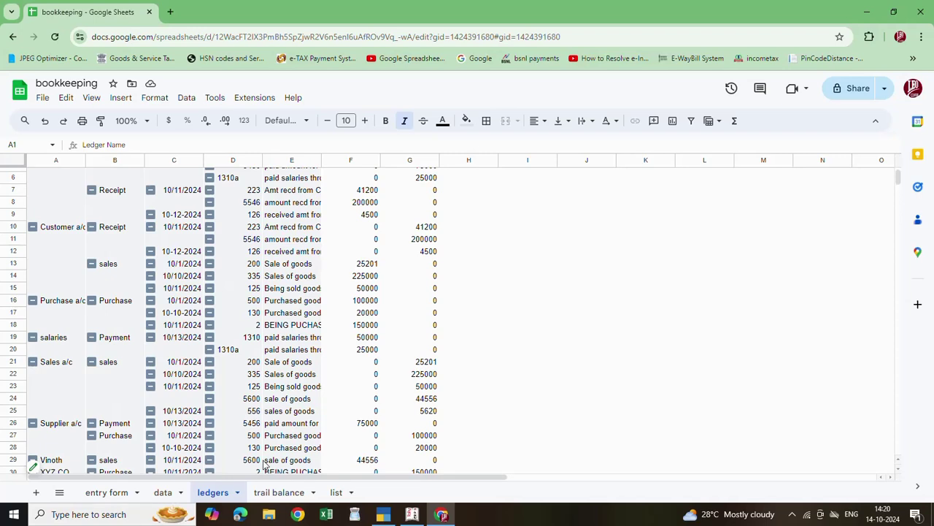
{"action": "scroll", "coordinate": [247, 462], "scroll_direction": "down", "scroll_amount": 2}
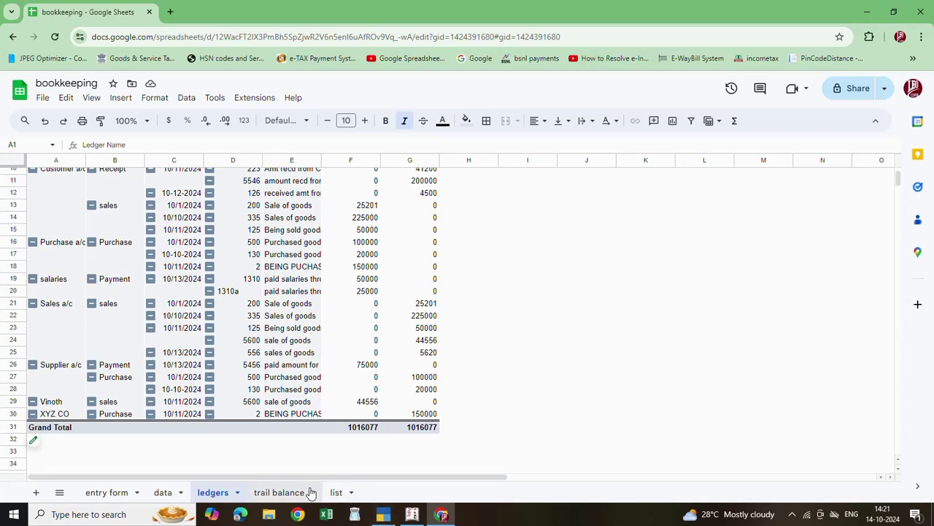
Check the trail balance: Purchase a/c debit 270000, XYZ CO credit 150000, totals 1016077
{"action": "left_click", "coordinate": [279, 493]}
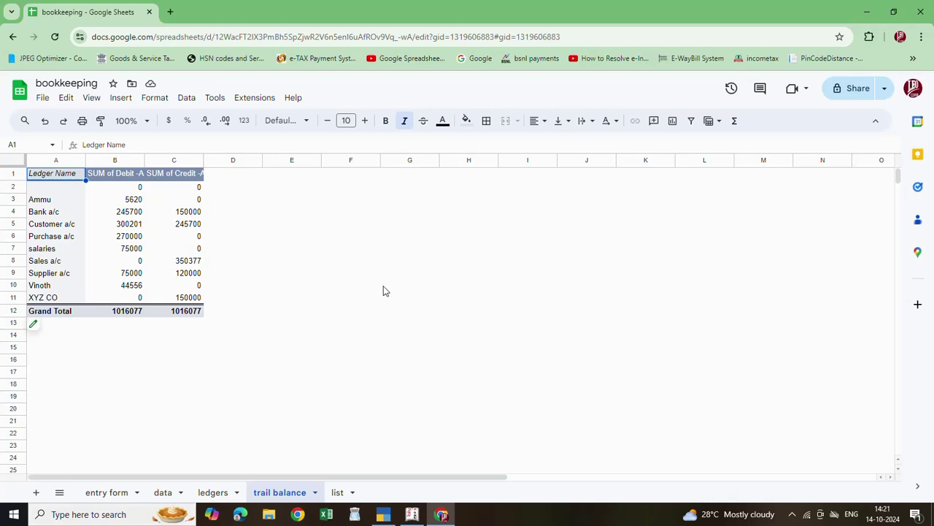
{"action": "scroll", "coordinate": [353, 307], "scroll_direction": "down", "scroll_amount": 2}
{"action": "scroll", "coordinate": [352, 306], "scroll_direction": "up", "scroll_amount": 2}
{"action": "left_click", "coordinate": [164, 493]}
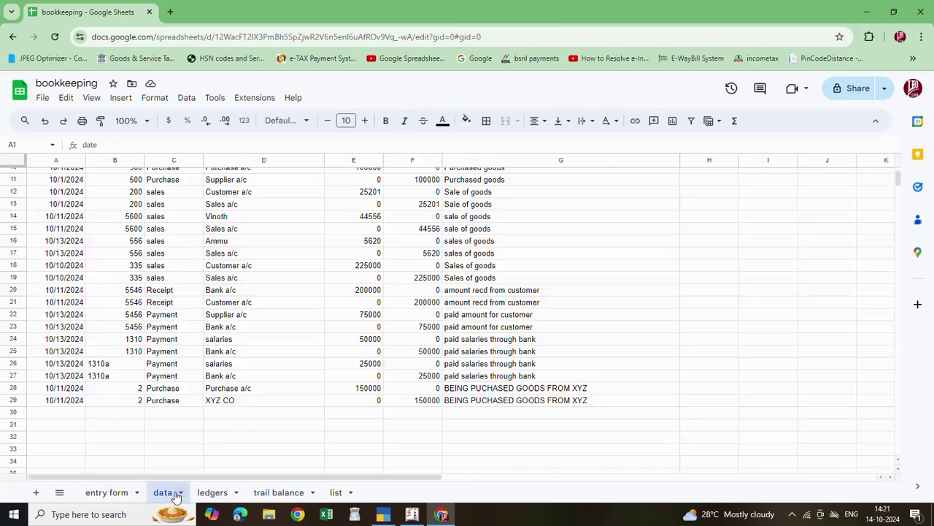
{"action": "left_click", "coordinate": [212, 494]}
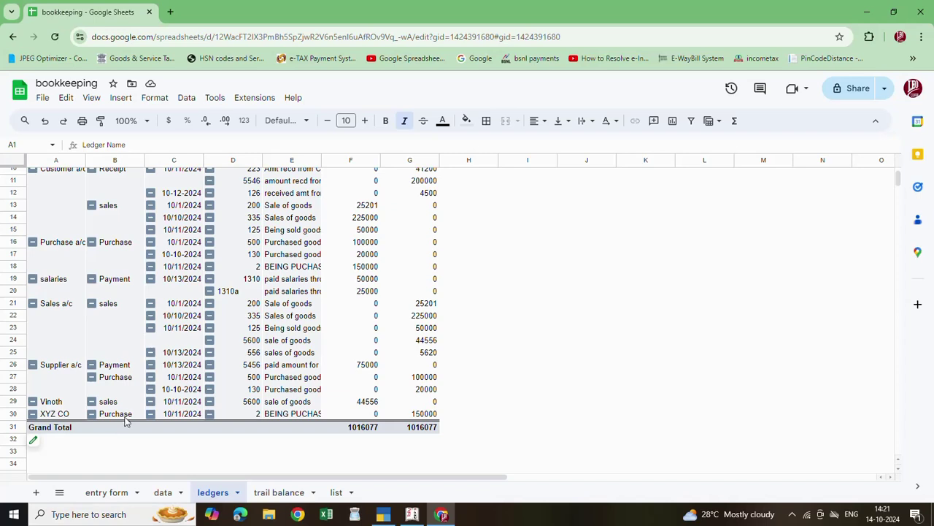
{"action": "left_click", "coordinate": [295, 495]}
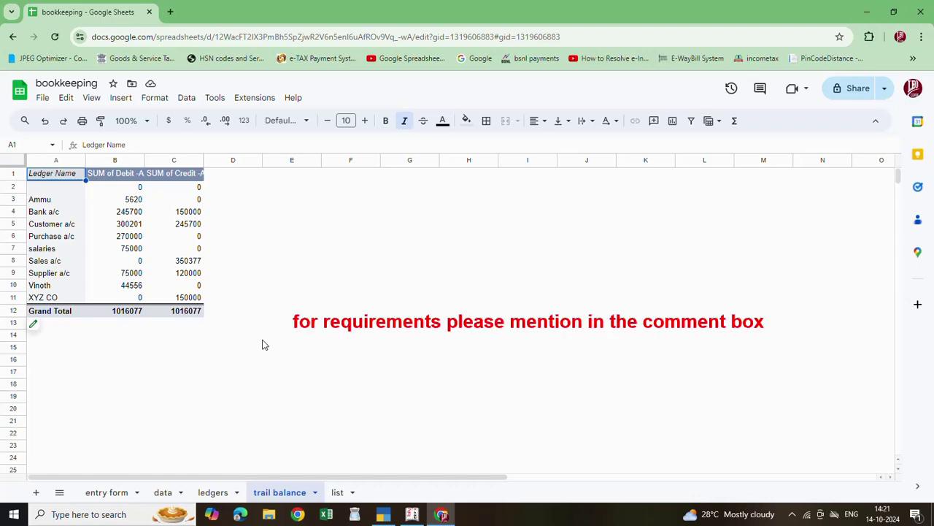
Type a contact phone number into G8 on the trail balance sheet and commit it
{"action": "left_click", "coordinate": [425, 265]}
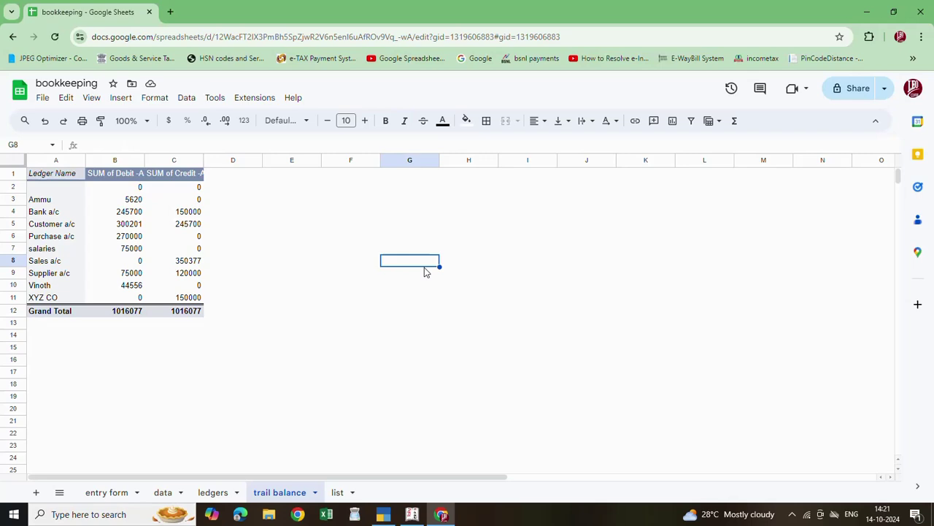
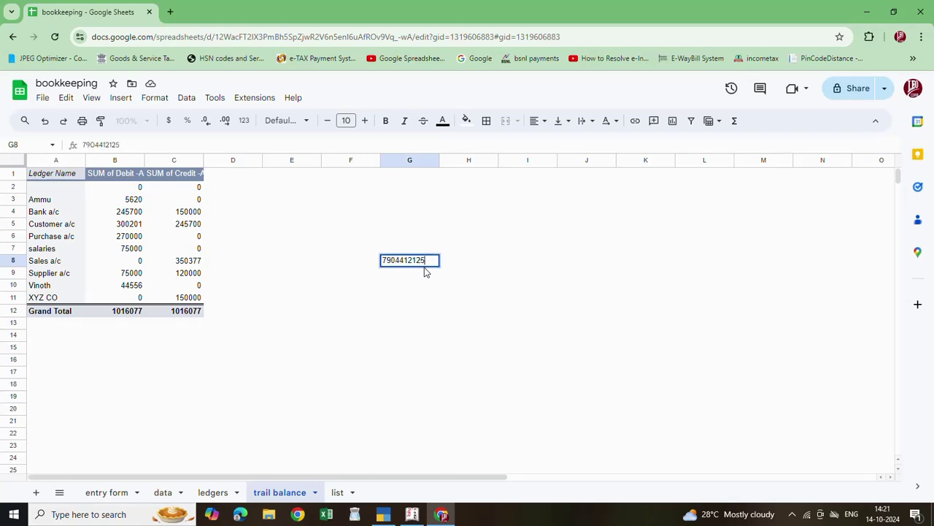
{"action": "left_click", "coordinate": [406, 288]}
{"action": "left_click", "coordinate": [412, 263]}
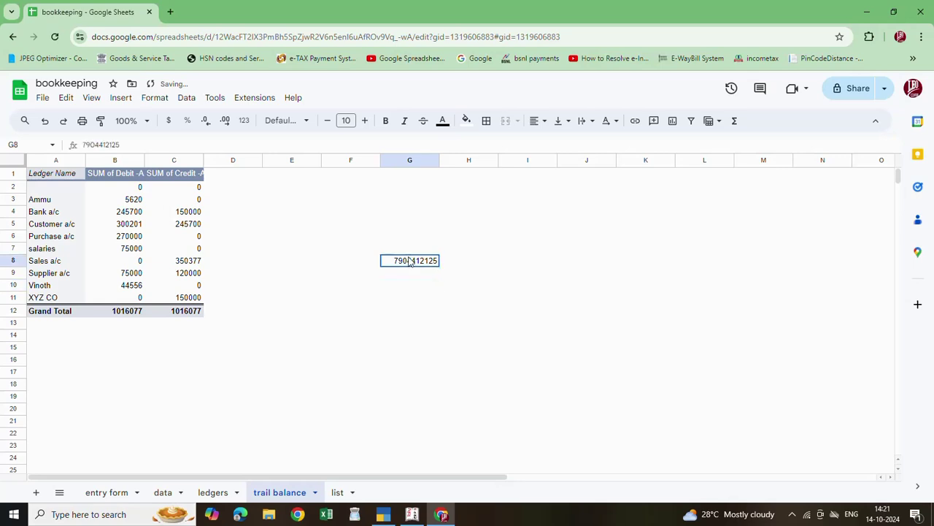